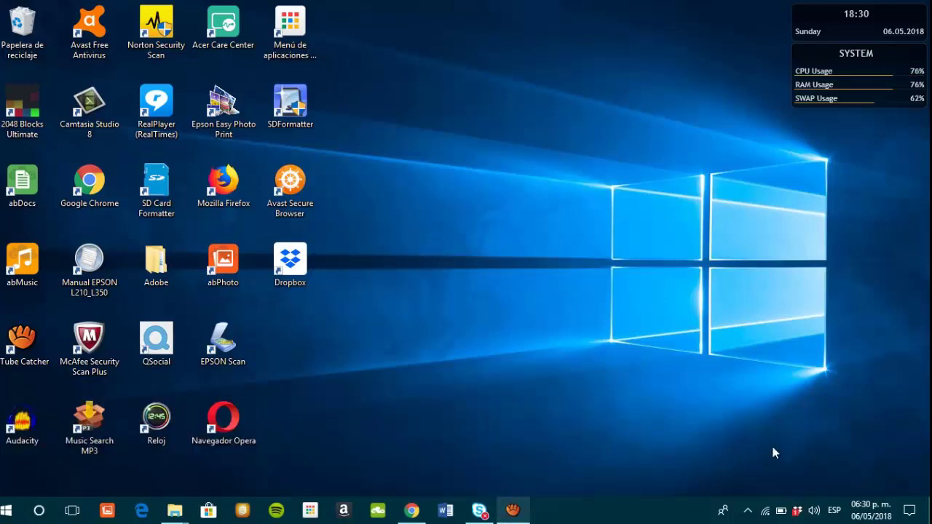
Open Windows Settings and review the display options in the System category
left_click(908, 512)
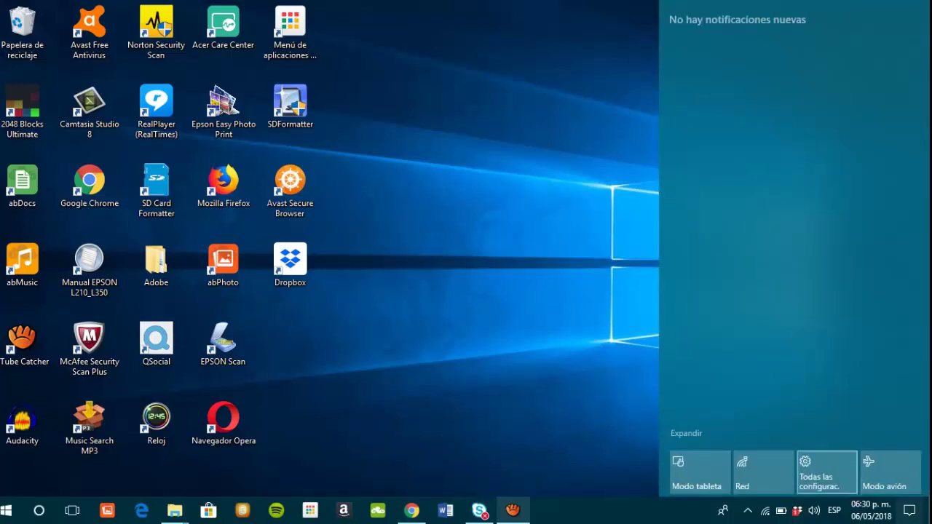
key("super+i")
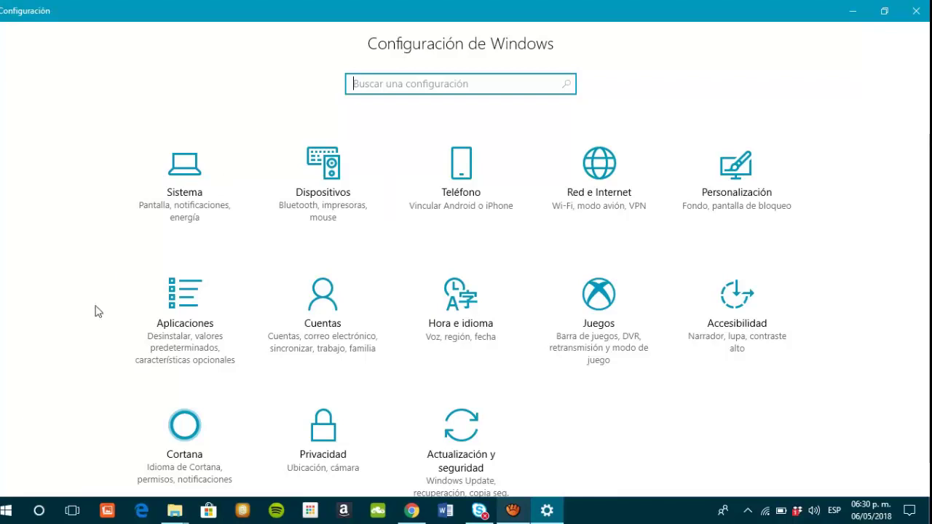
left_click(183, 186)
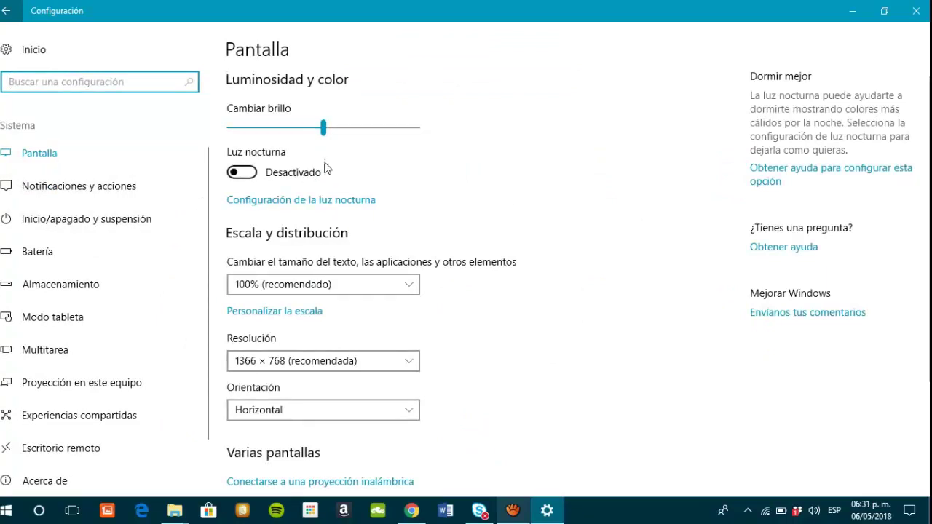
scroll(510, 329, "down", 3)
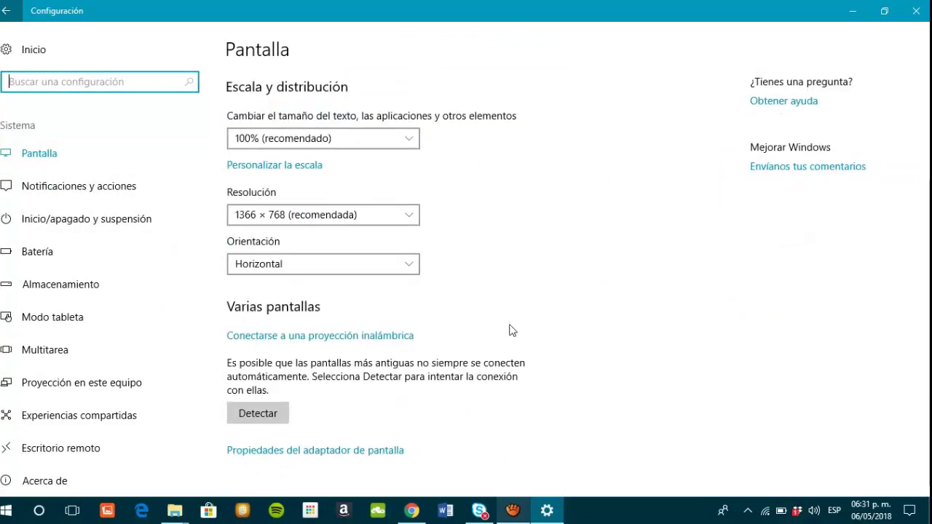
In Notificaciones y acciones, turn off lock-screen notifications and lock-screen reminders and incoming VoIP calls
left_click(64, 189)
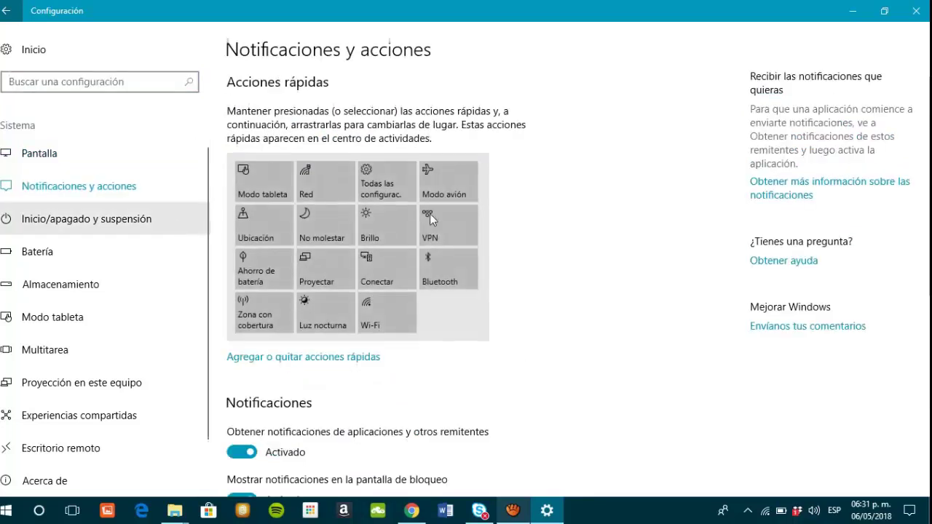
scroll(554, 257, "down", 5)
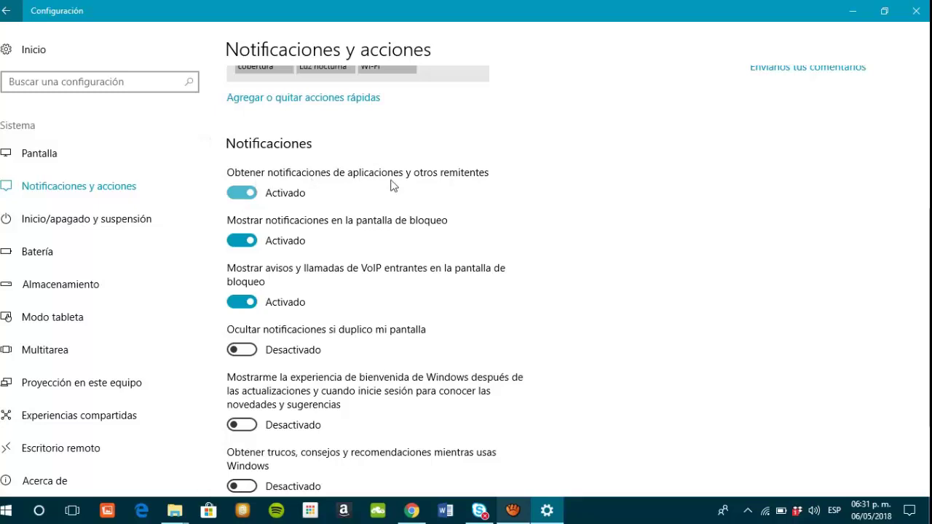
left_click(245, 242)
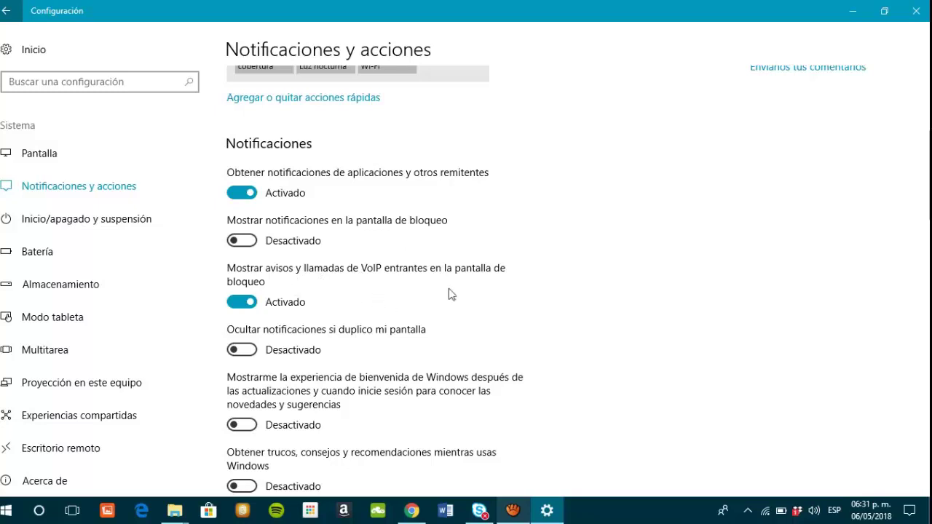
left_click(240, 301)
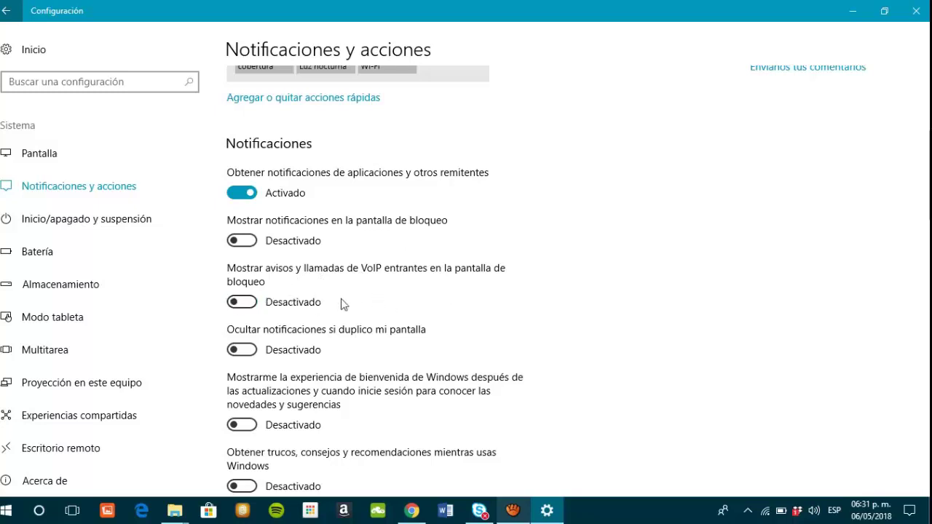
Review the list of apps and senders that are allowed to send notifications
scroll(342, 304, "down", 5)
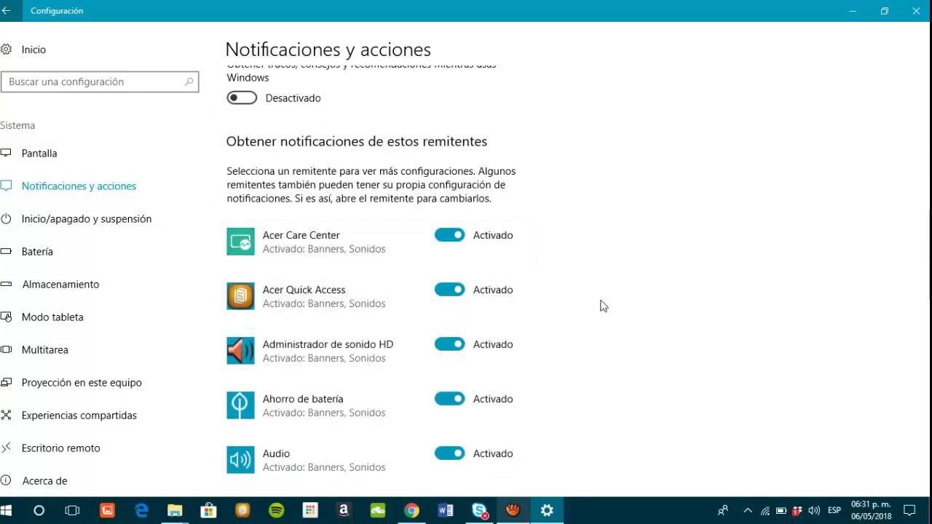
scroll(580, 303, "down", 10)
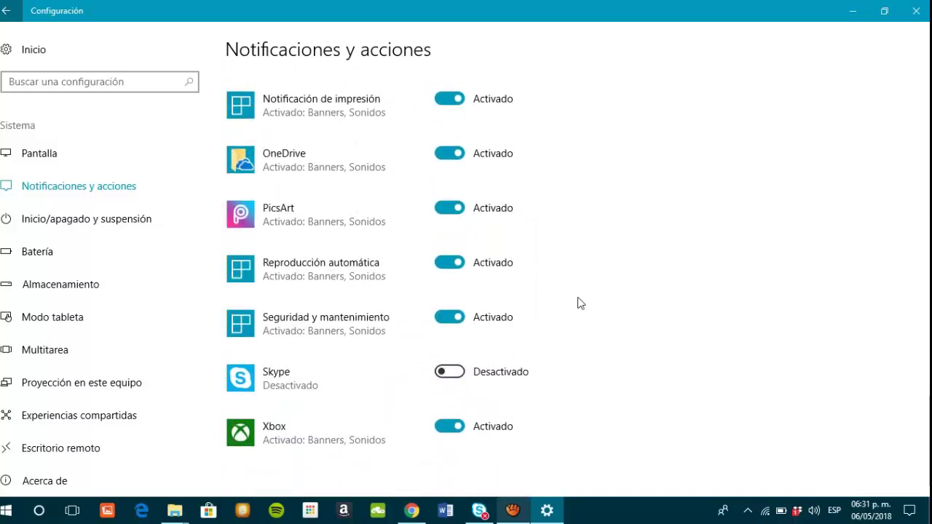
scroll(597, 371, "up", 4)
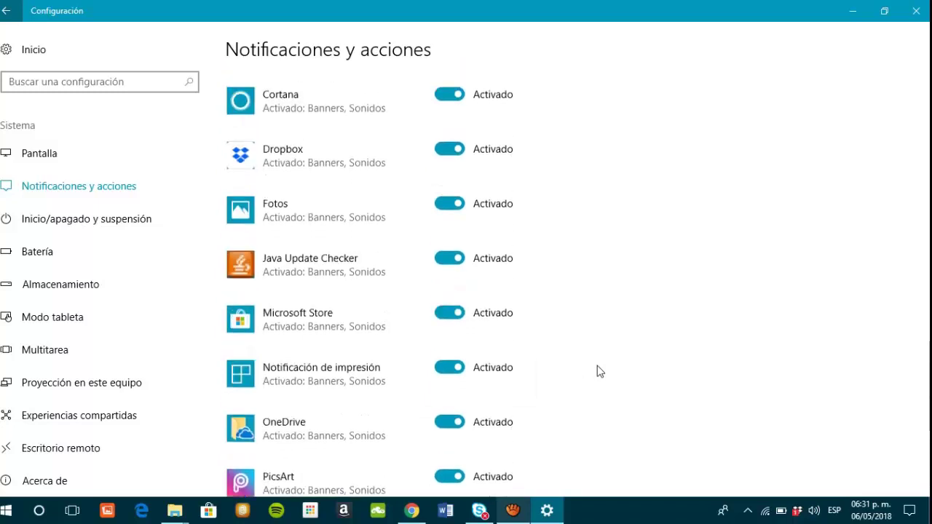
scroll(597, 371, "up", 1)
scroll(597, 371, "up", 8)
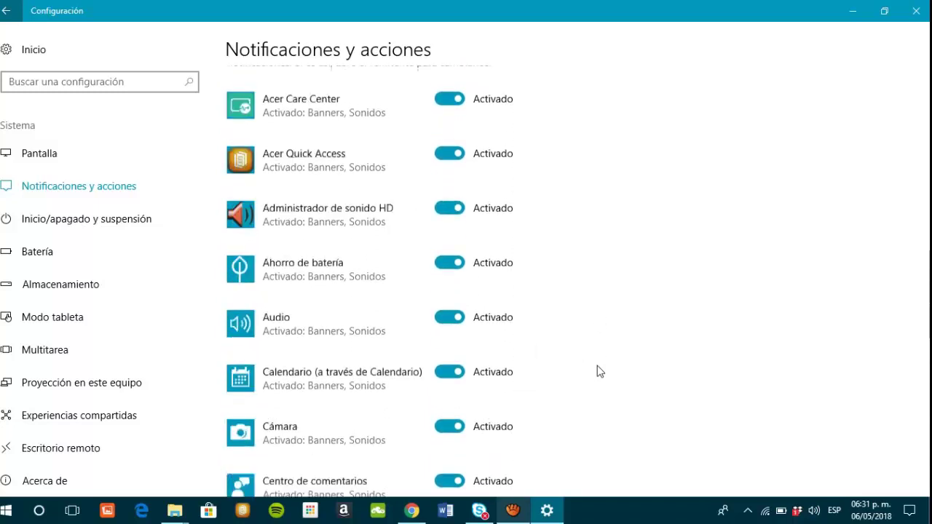
scroll(596, 370, "up", 1)
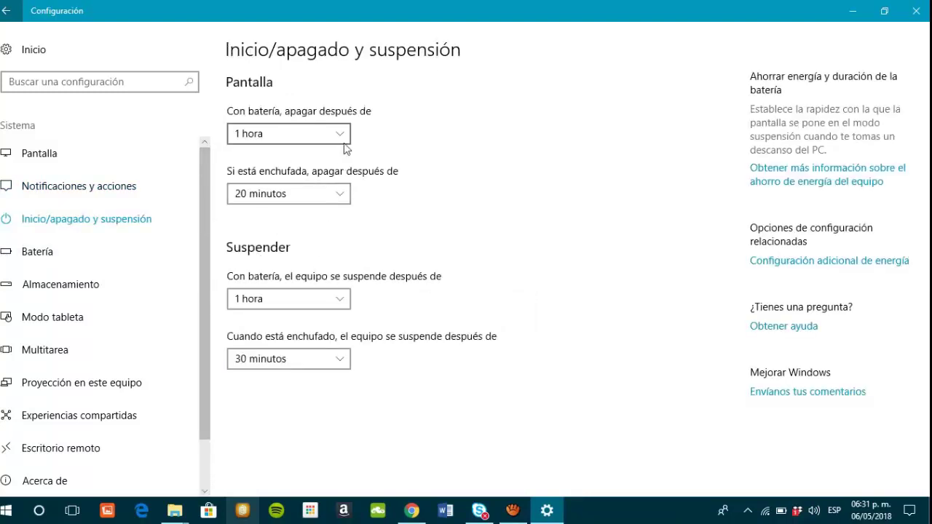
Review the battery-saver options and the System pages from Almacenamiento to Proyección en este equipo
left_click(45, 254)
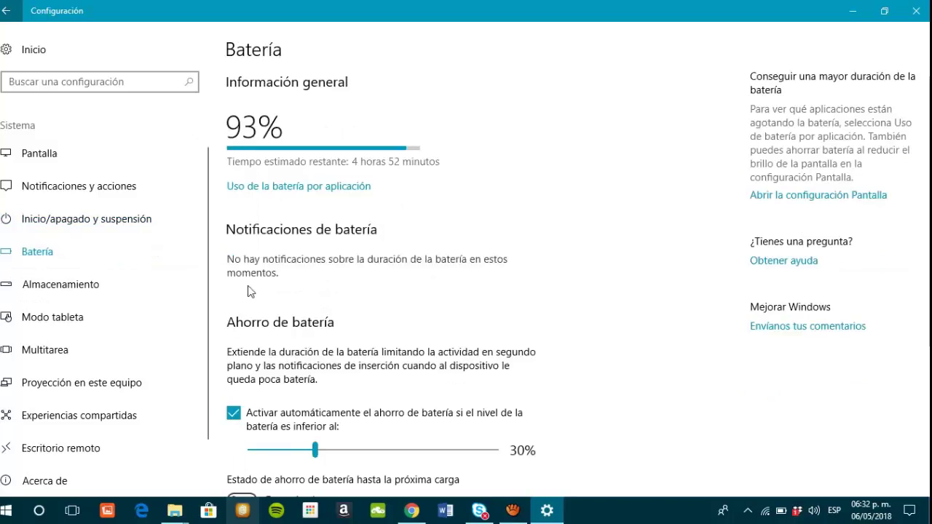
scroll(398, 302, "down", 3)
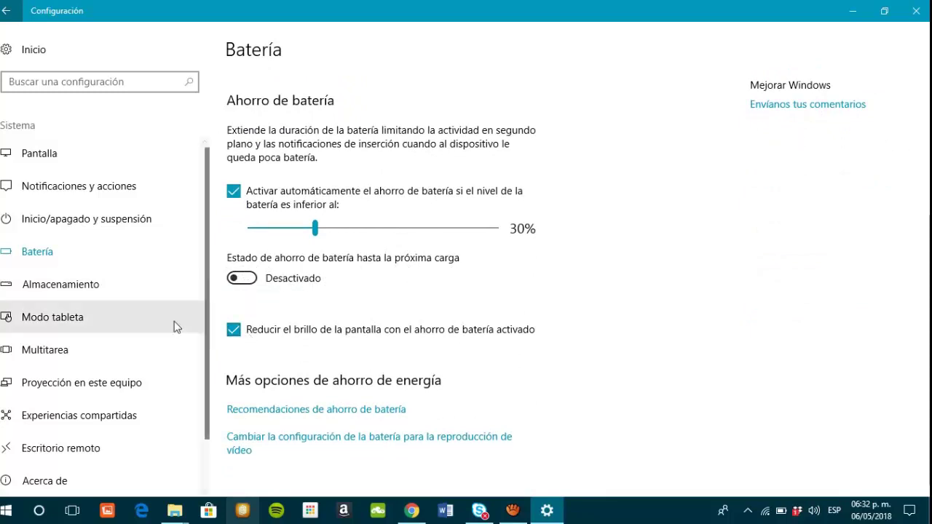
left_click(104, 296)
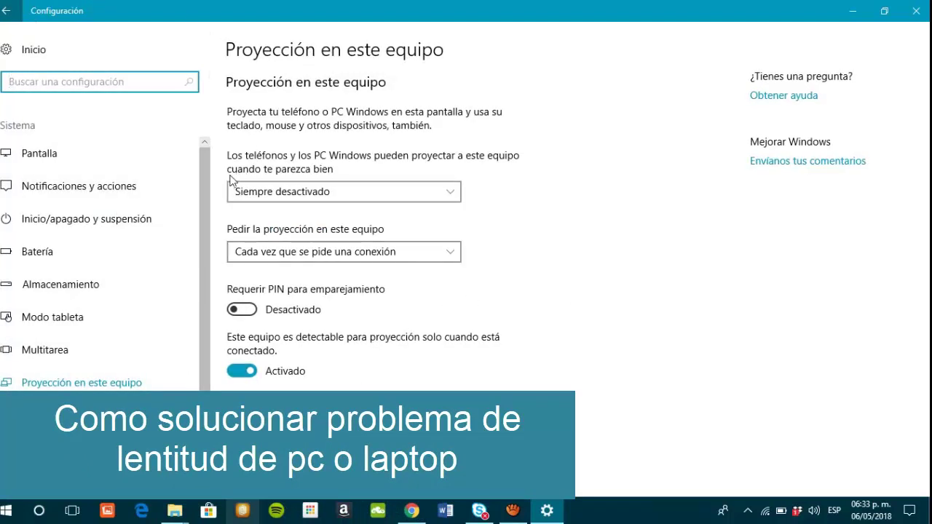
scroll(202, 240, "down", 2)
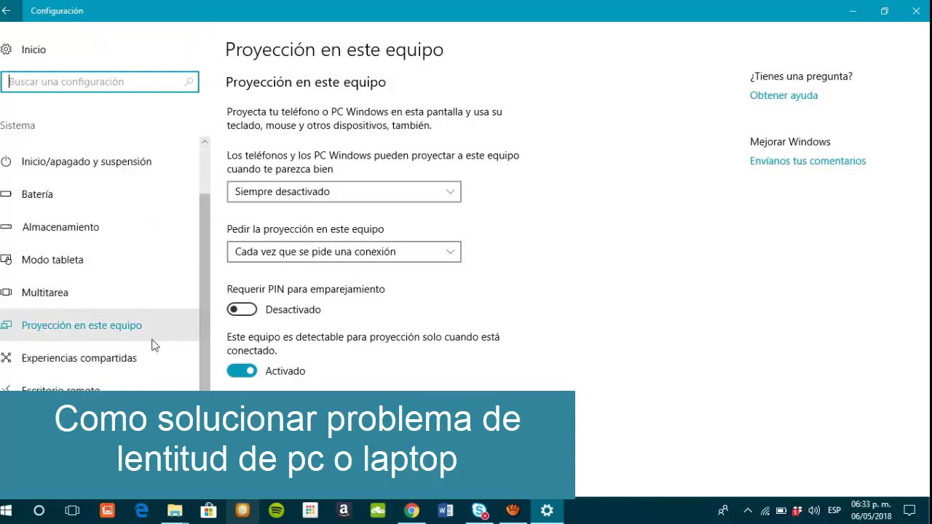
Check the Bluetooth page and the printers and scanners page in the Dispositivos category
left_click(7, 11)
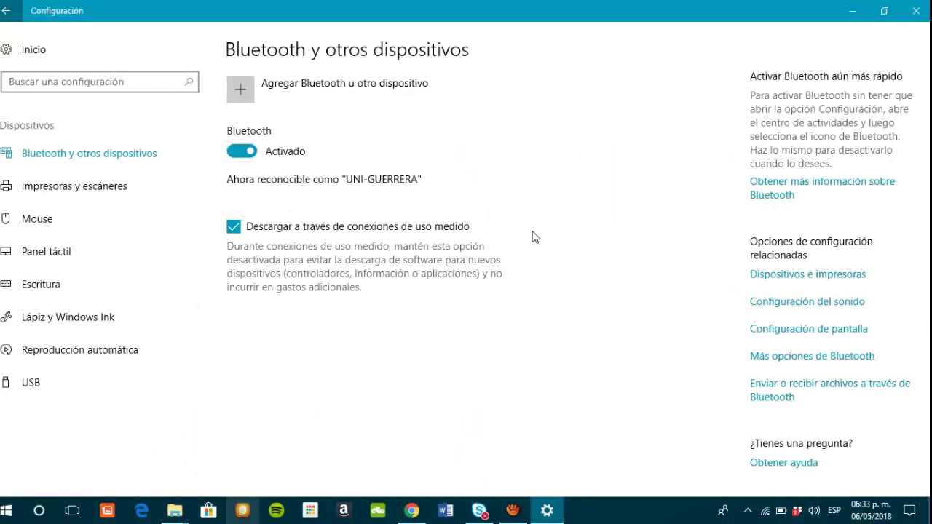
left_click(104, 198)
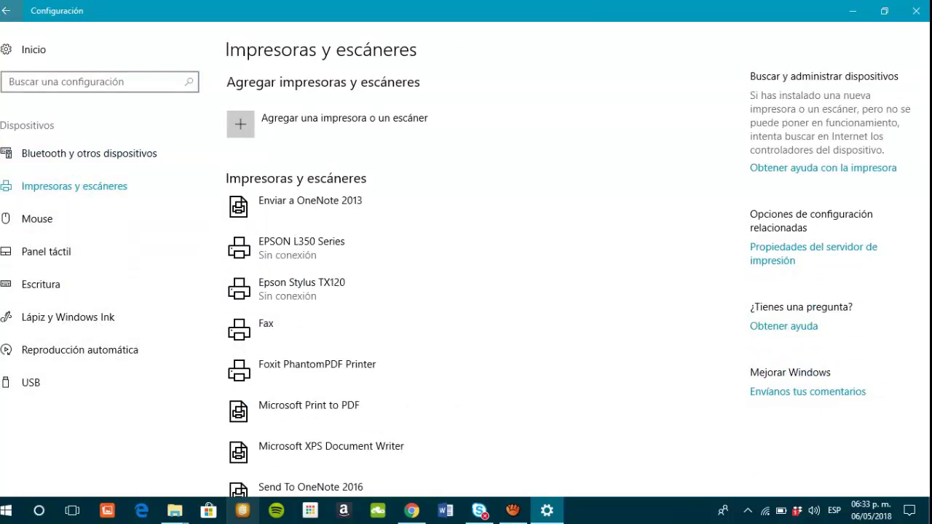
left_click(6, 11)
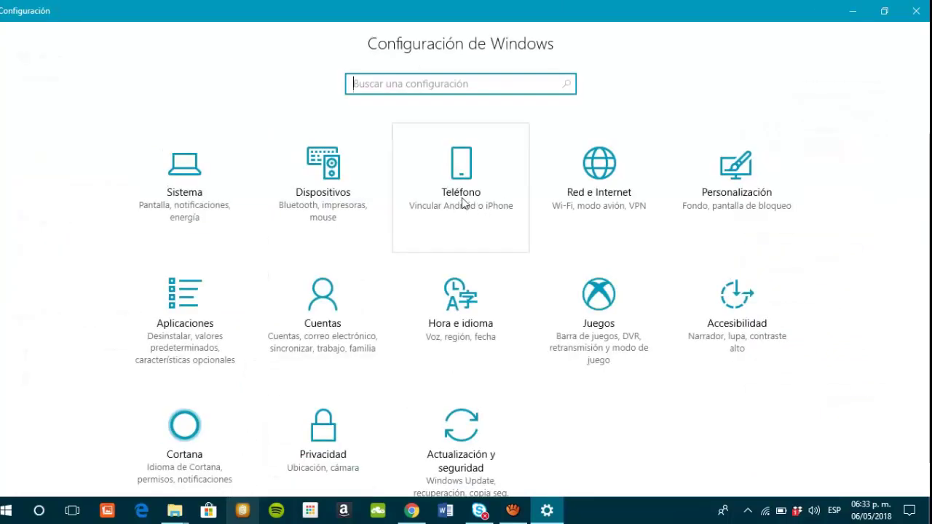
Review the Inicio and Barra de tareas options in the Personalización category, then return to the Settings home page
left_click(757, 216)
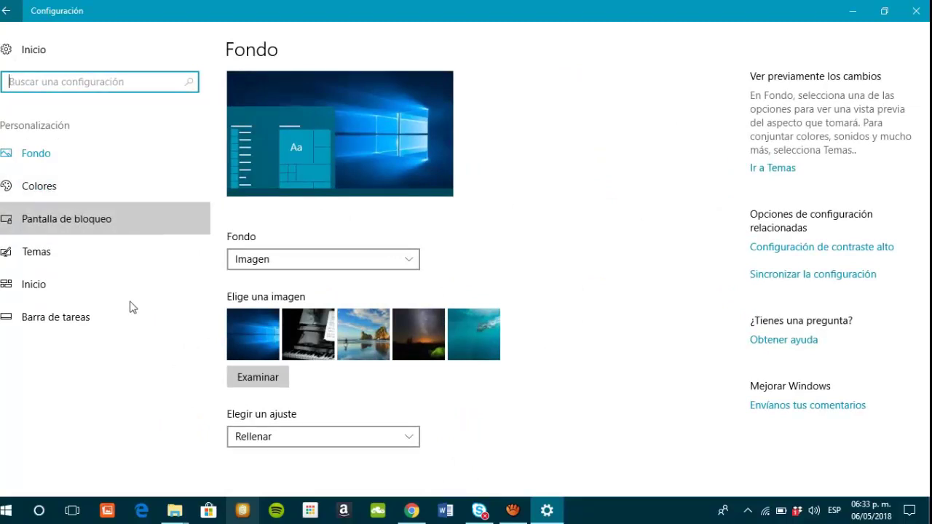
left_click(79, 295)
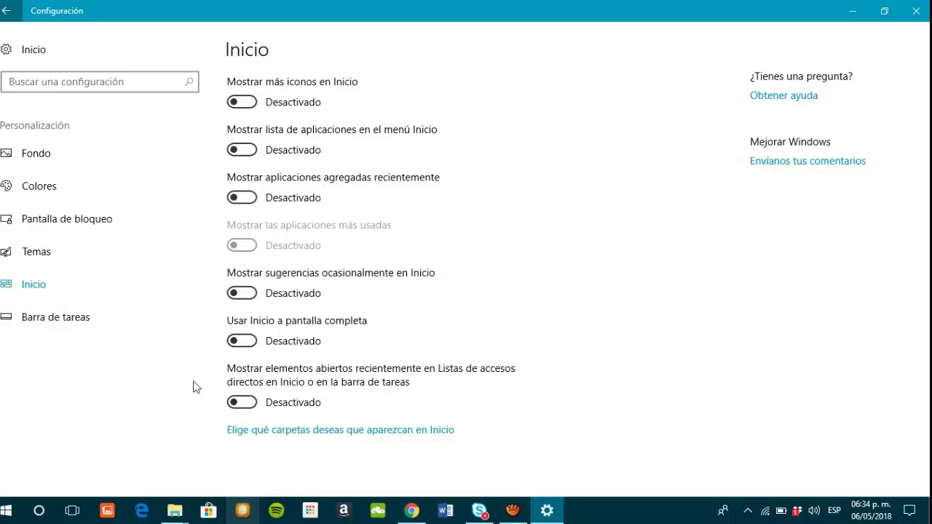
left_click(73, 325)
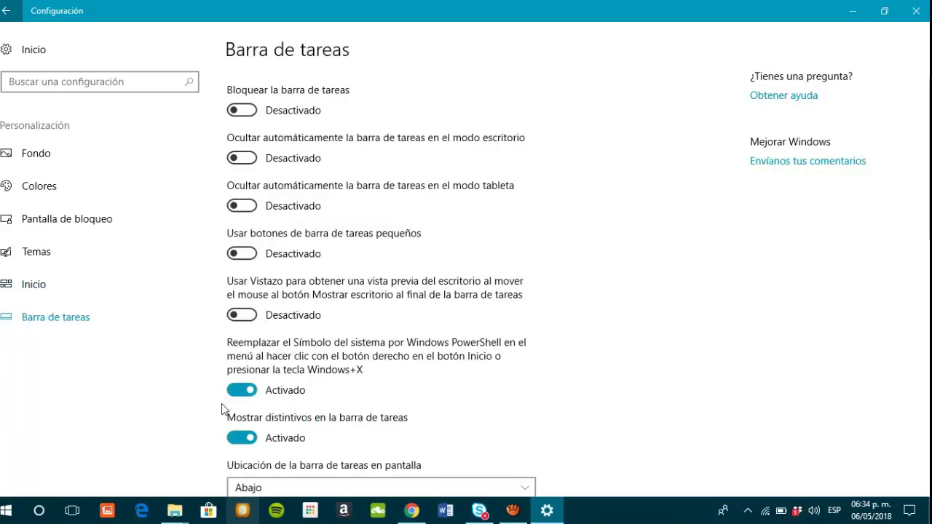
scroll(222, 407, "down", 3)
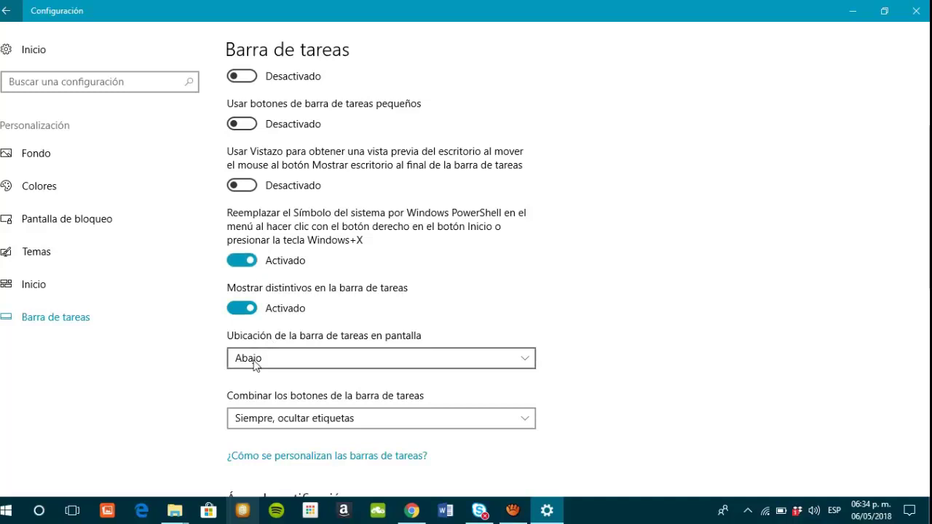
scroll(211, 381, "down", 2)
scroll(211, 381, "down", 1)
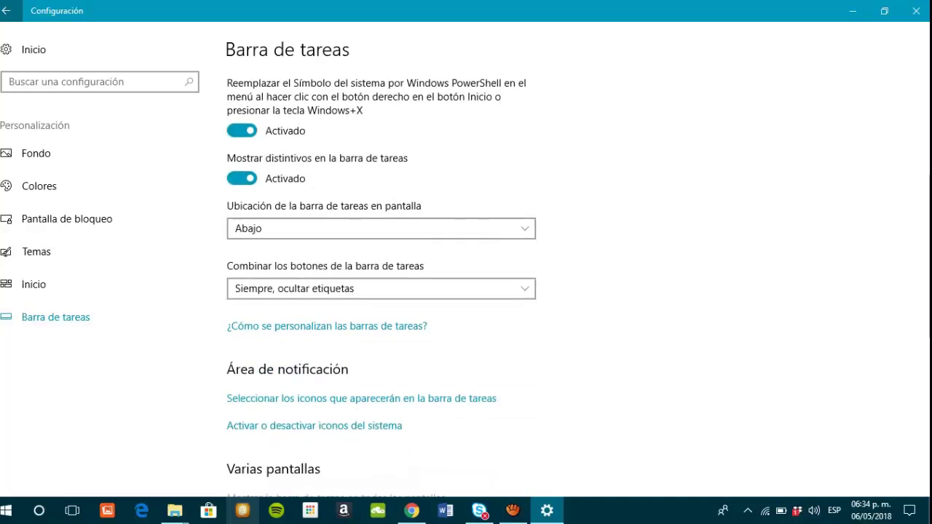
left_click(5, 11)
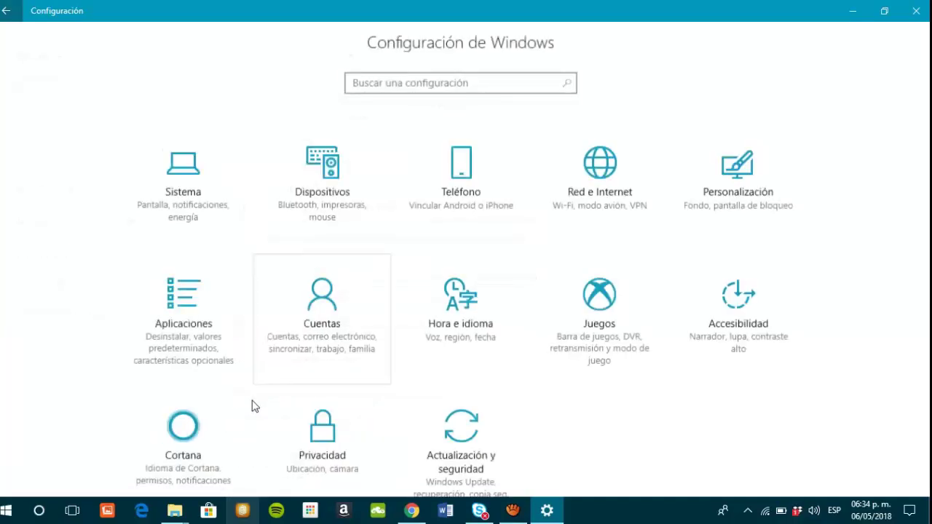
Look through the installed programs in Aplicaciones y características and expand the Fresh Paint entry to view its uninstall option
left_click(202, 376)
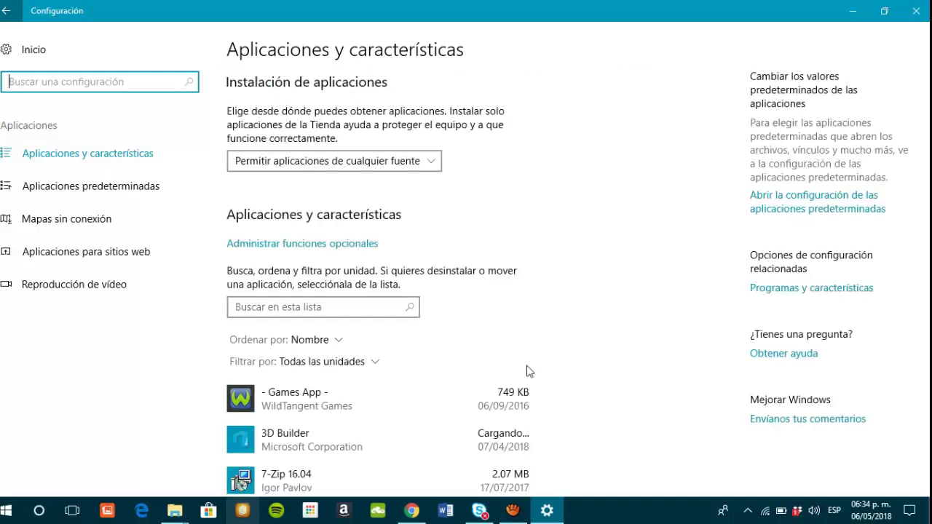
scroll(676, 342, "down", 5)
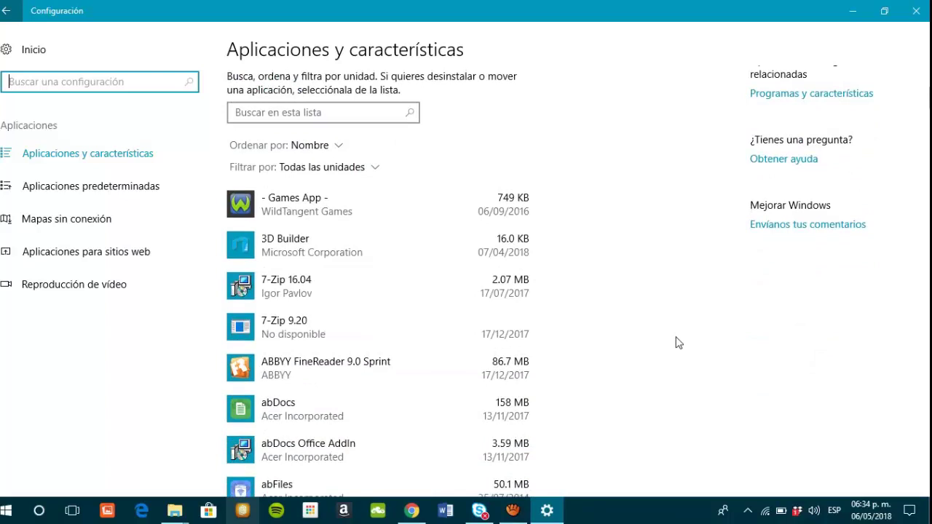
scroll(676, 342, "down", 10)
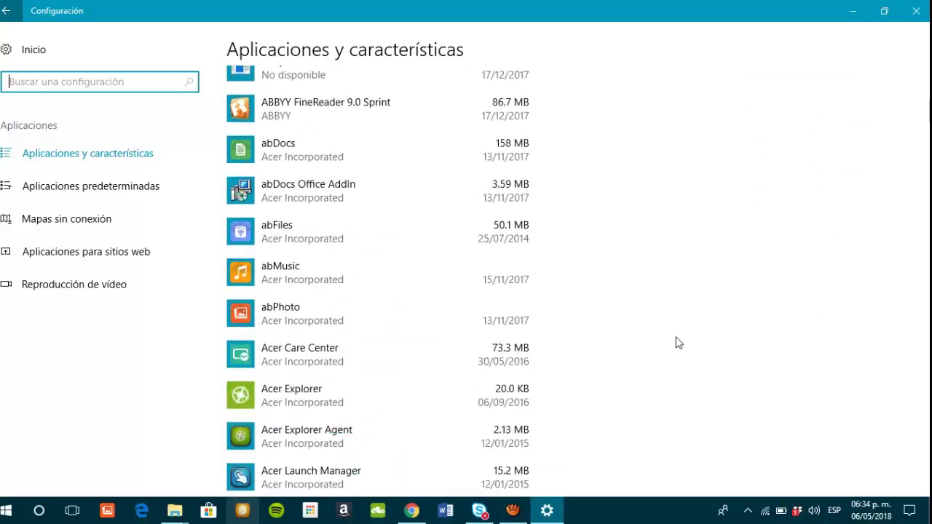
scroll(676, 342, "down", 11)
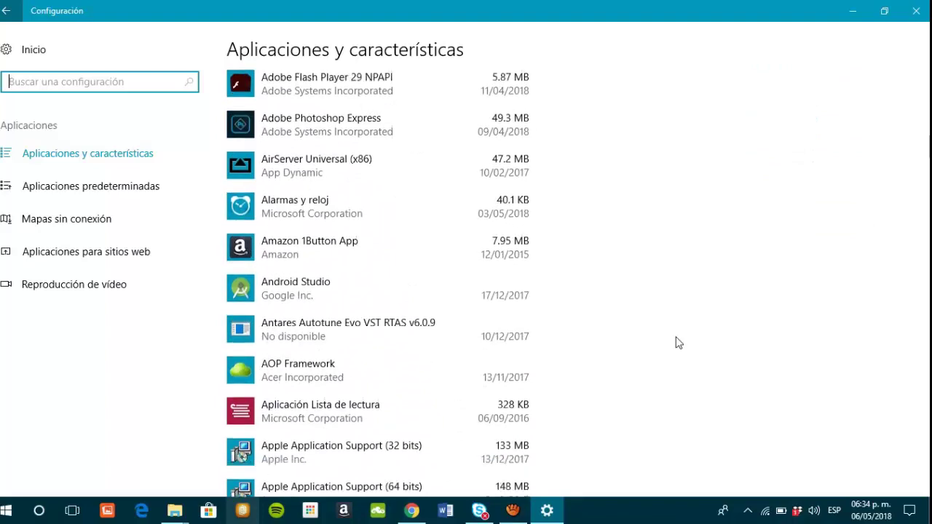
scroll(676, 343, "down", 2)
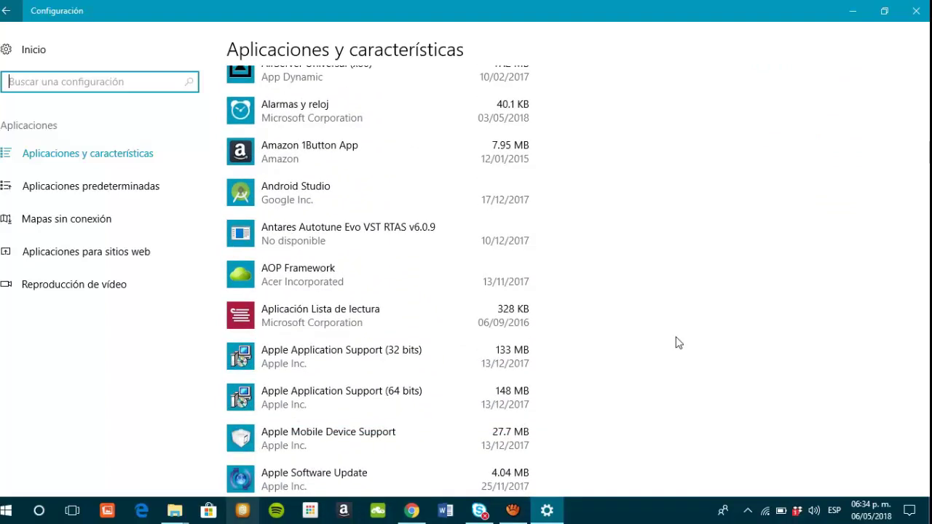
scroll(676, 342, "down", 11)
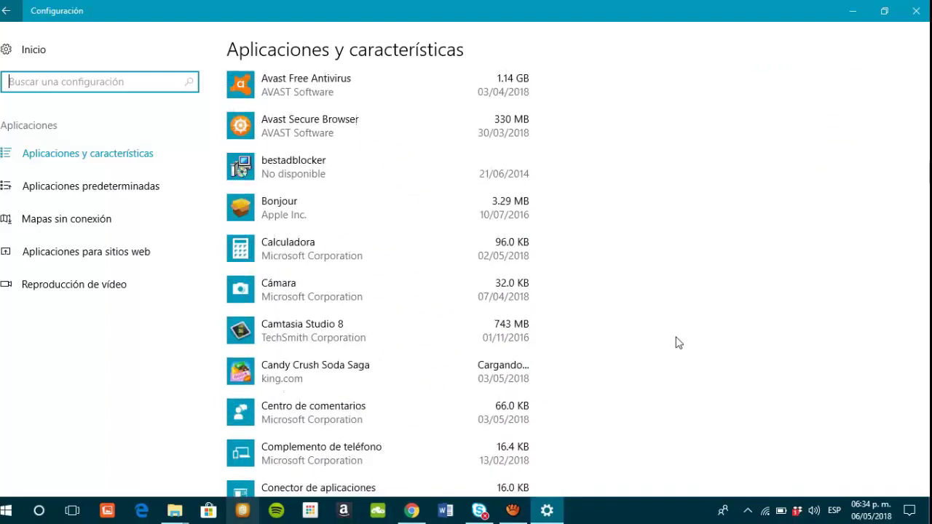
scroll(676, 342, "down", 17)
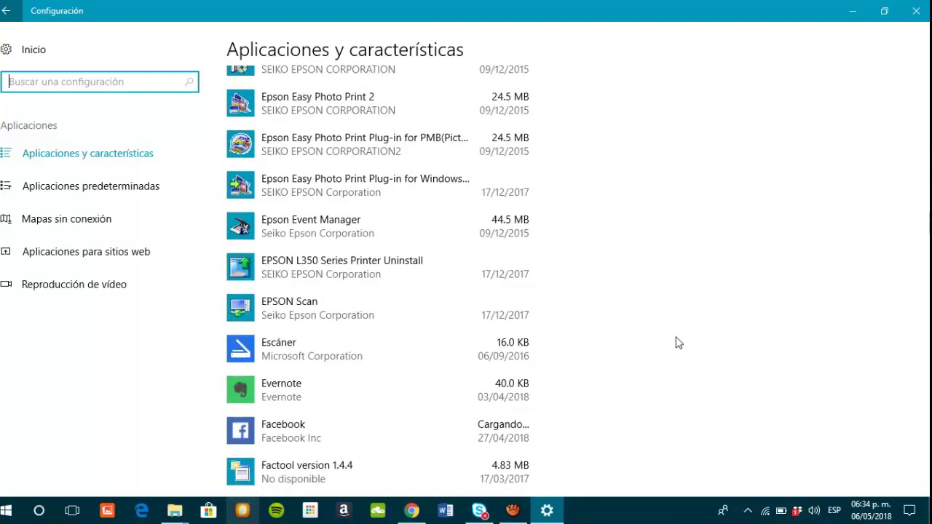
scroll(676, 342, "down", 12)
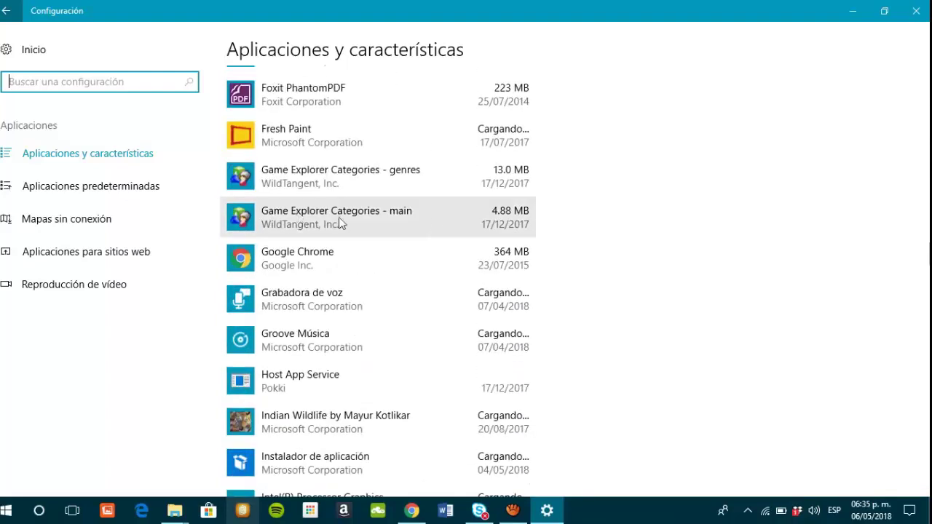
left_click(364, 142)
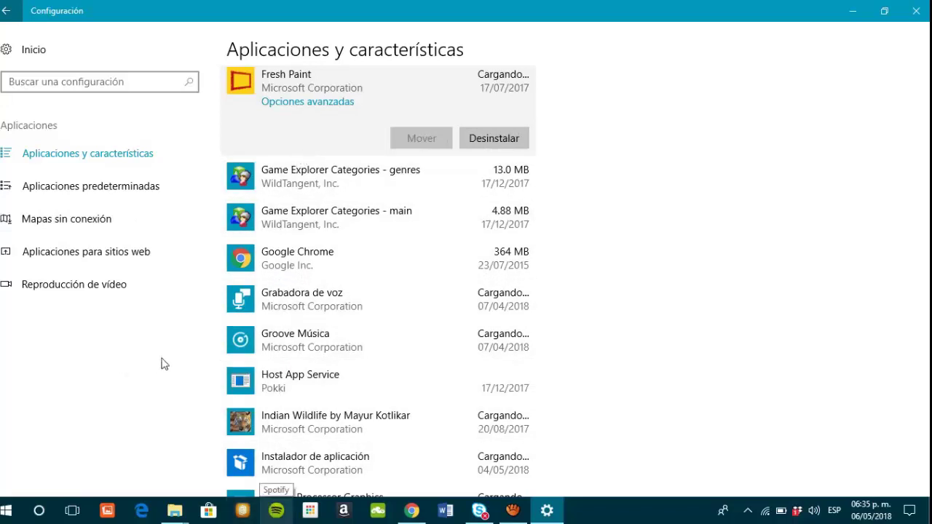
Check the Aplicaciones predeterminadas page in the Aplicaciones category, then return to the Settings home page
left_click(67, 184)
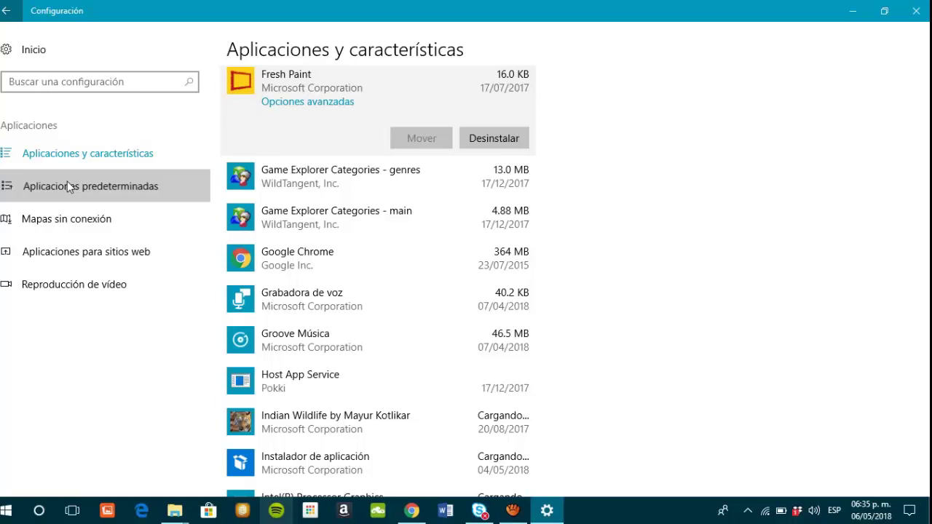
left_click(112, 184)
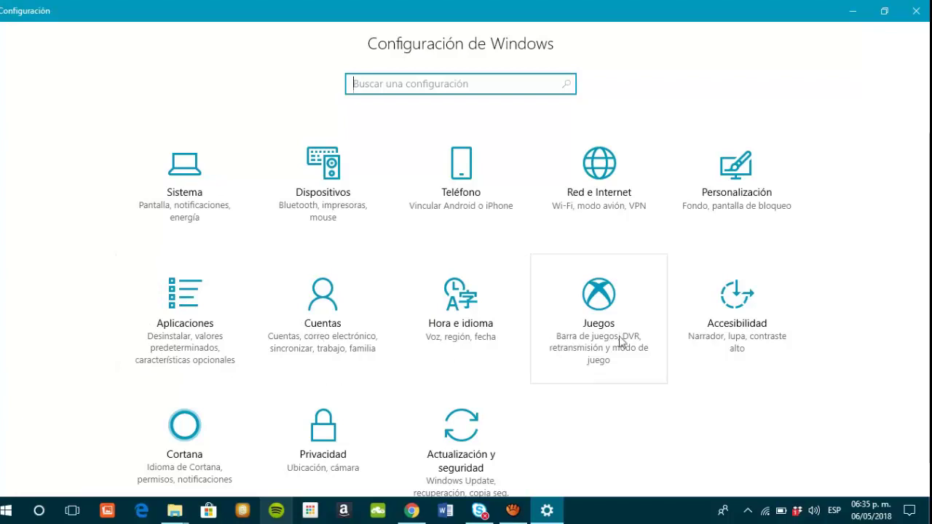
Review the Hablar con Cortana options from Micrófono to Idioma de Cortana, then return to the Settings home page
scroll(825, 343, "down", 1)
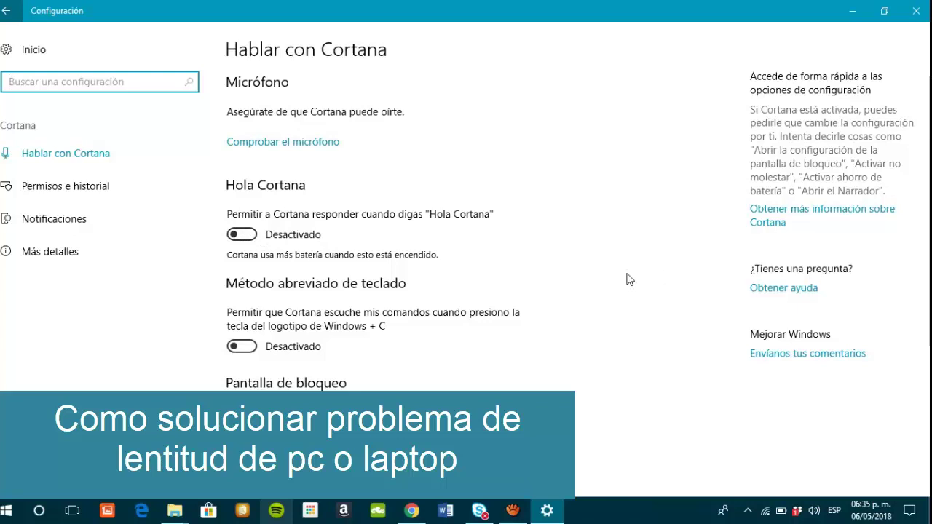
scroll(628, 278, "down", 2)
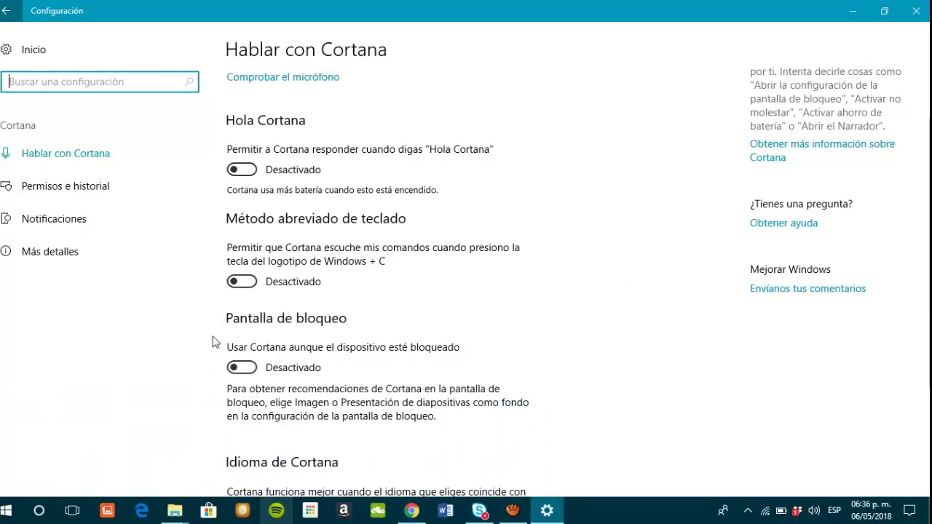
scroll(256, 364, "down", 3)
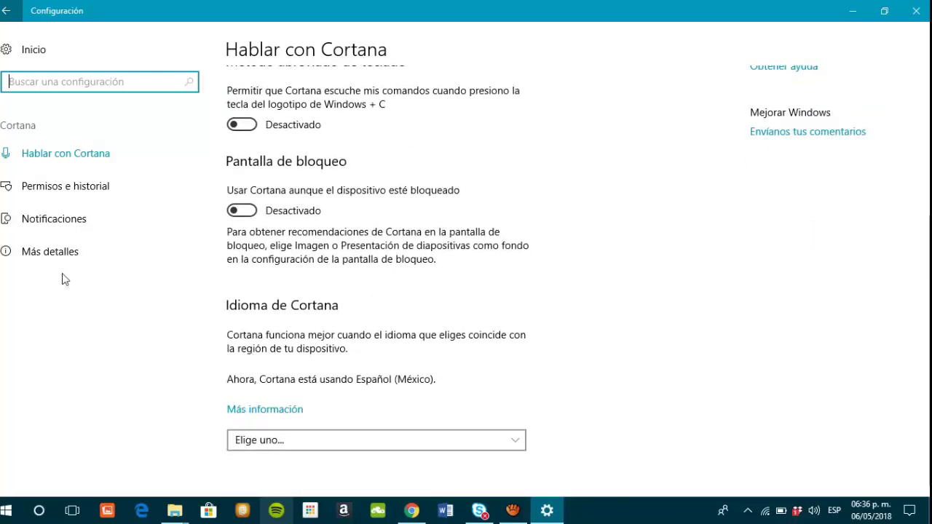
left_click(7, 12)
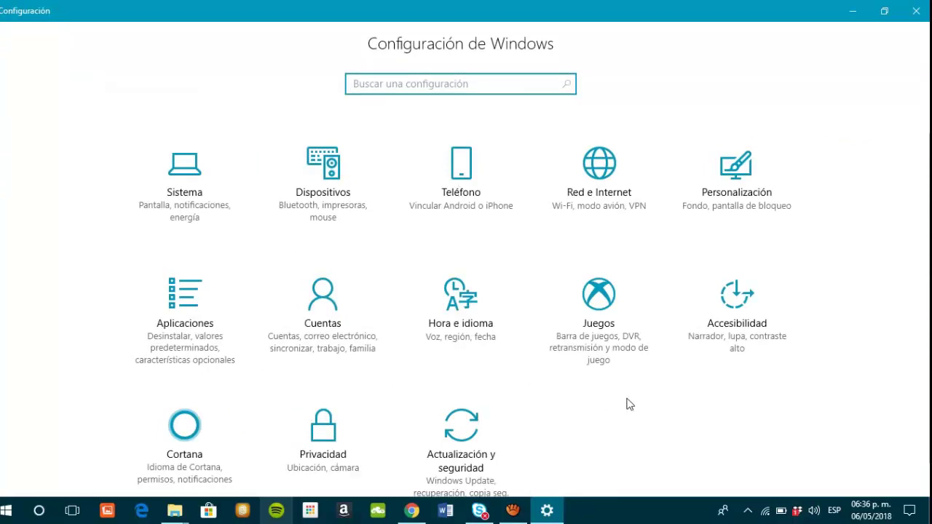
Check the Windows Update, Windows Defender and Copia de seguridad pages in the Actualización y seguridad category
scroll(628, 403, "down", 1)
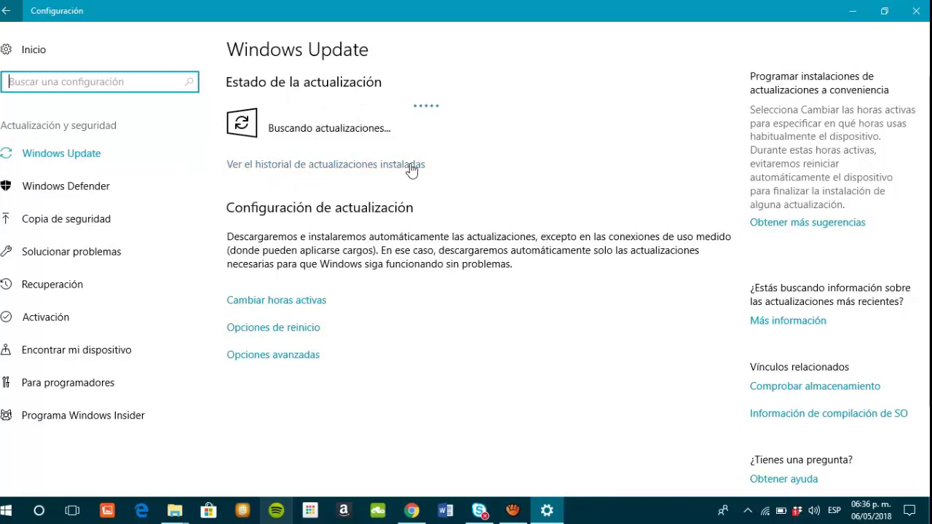
left_click(30, 190)
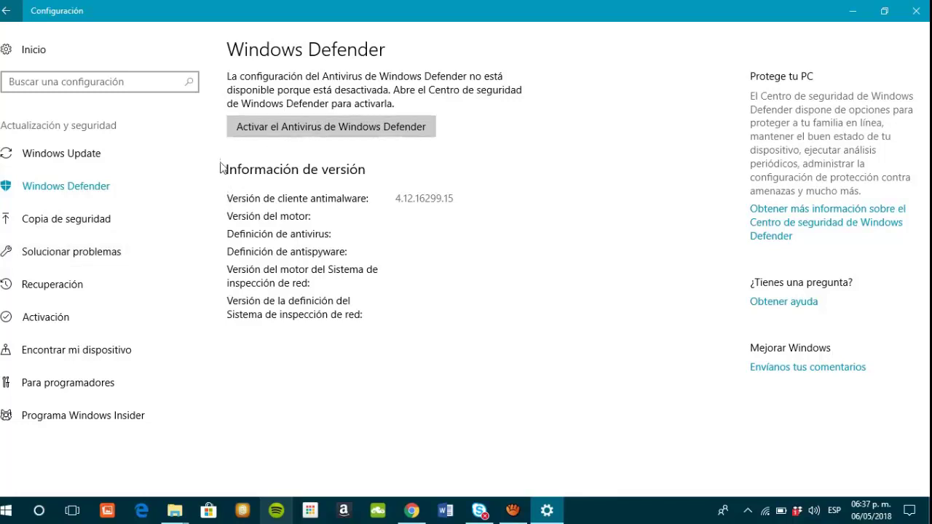
left_click(147, 218)
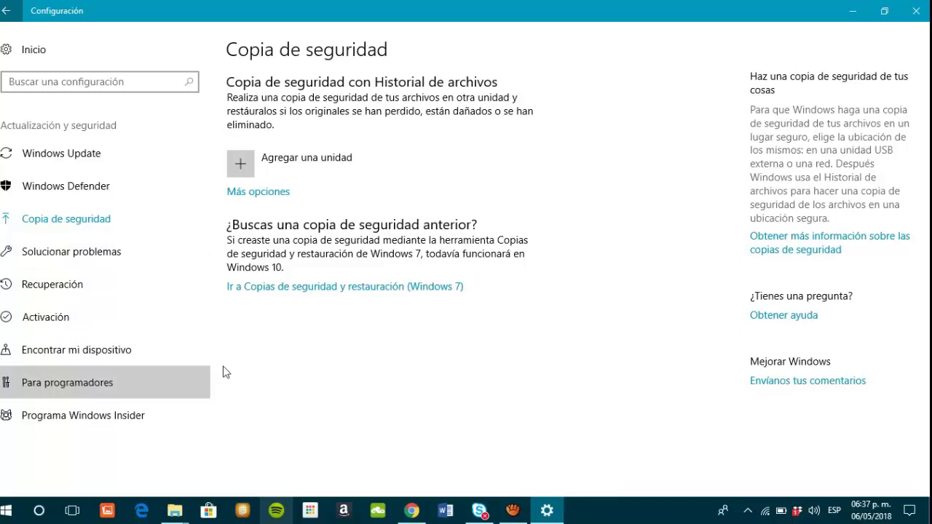
Review the Para programadores options down to the PowerShell section, then close the Settings window
left_click(222, 375)
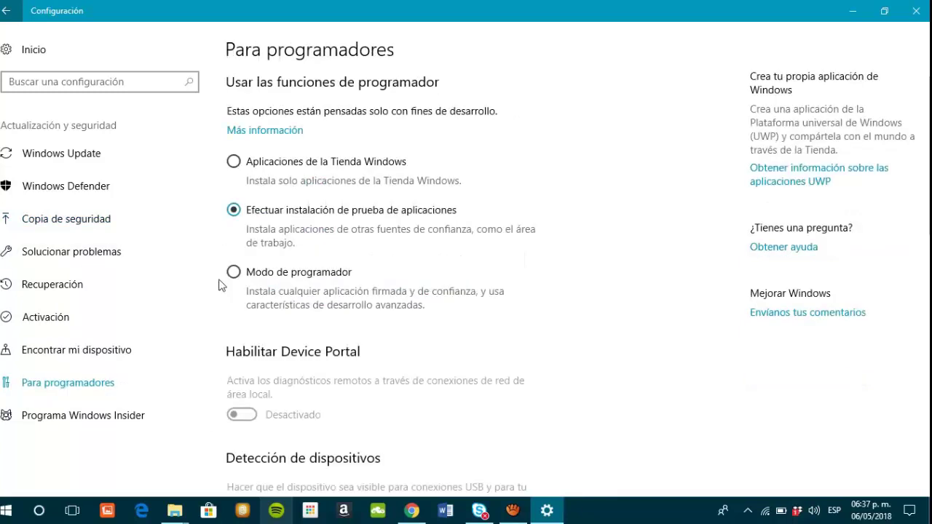
scroll(219, 285, "down", 7)
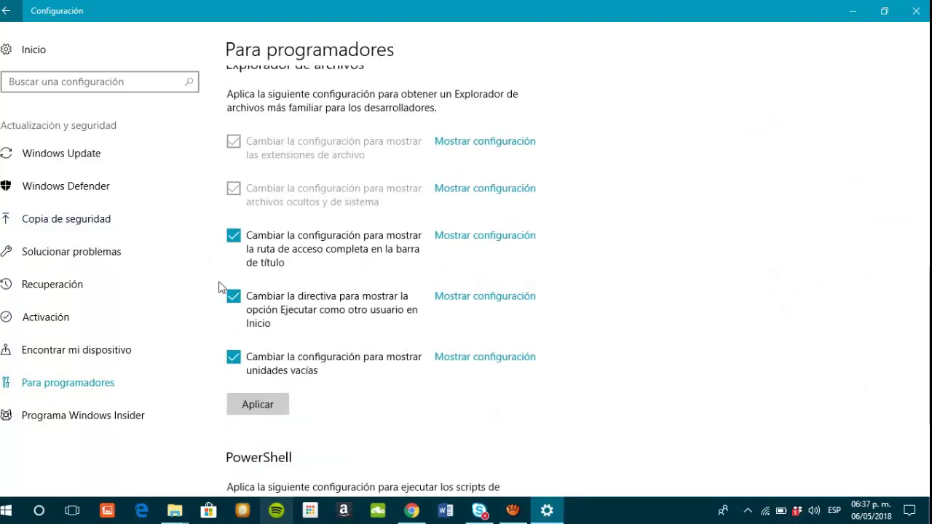
scroll(219, 286, "down", 5)
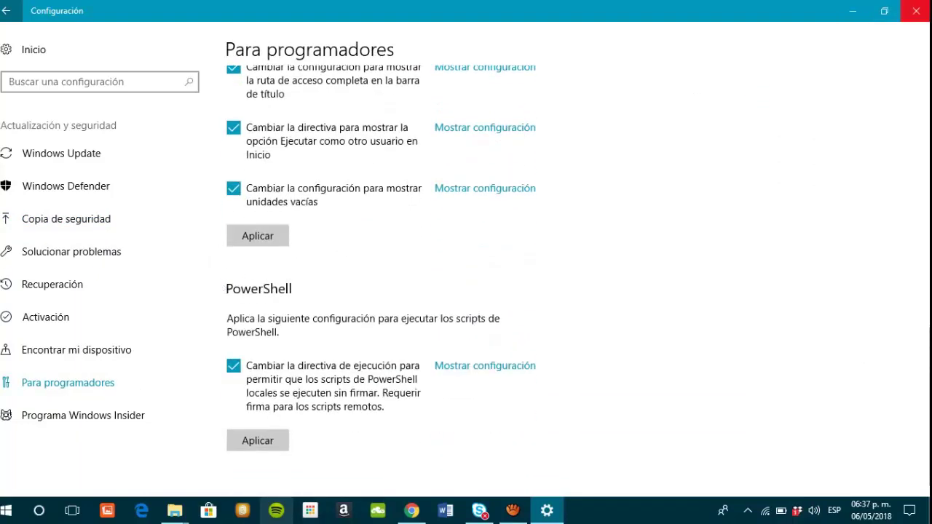
left_click(915, 11)
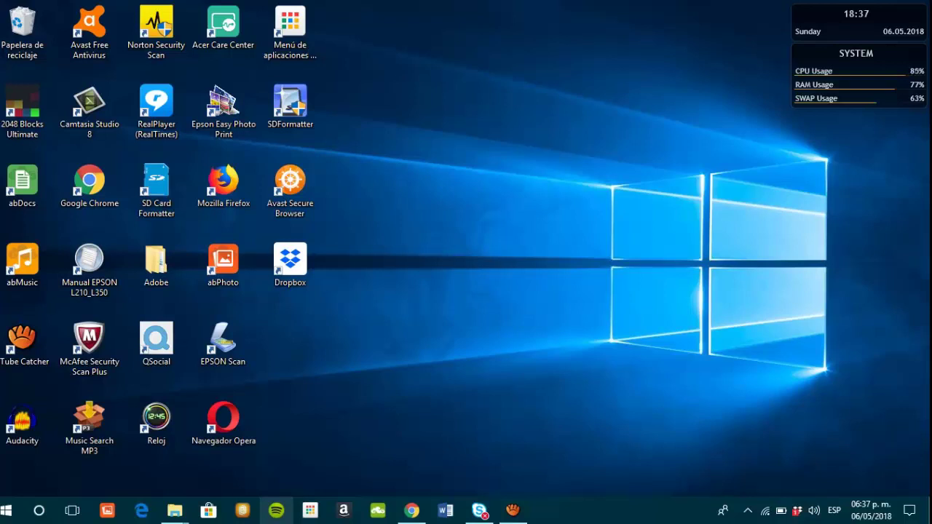
Check the notification center and its quick actions from the desktop, then dismiss it
left_click(910, 511)
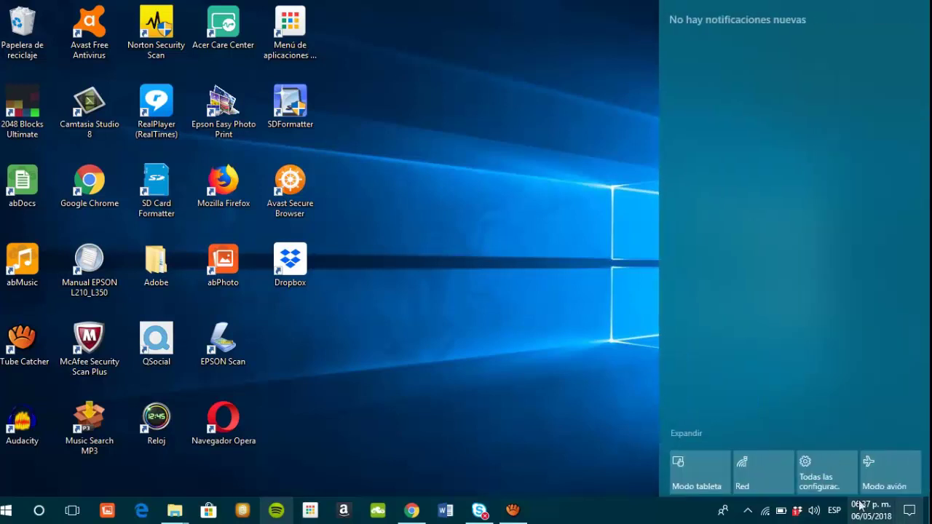
left_click(404, 237)
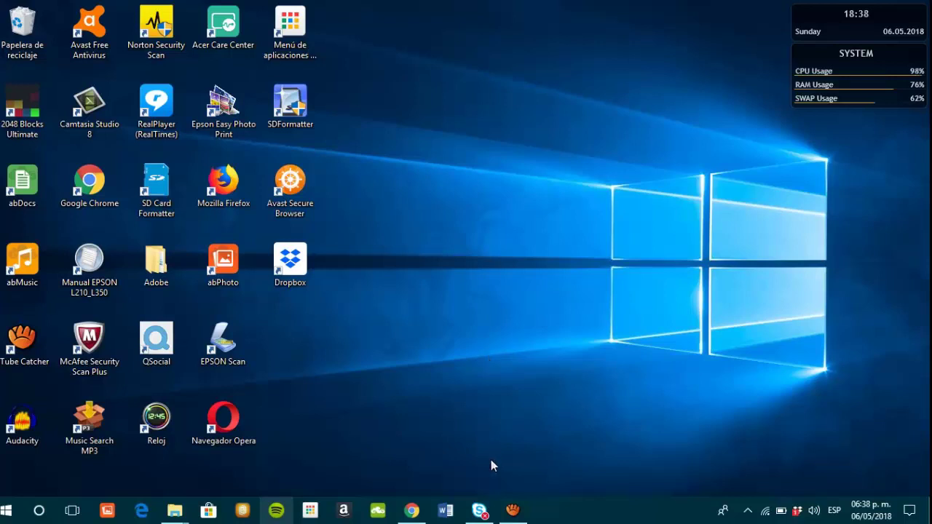
left_click(512, 510)
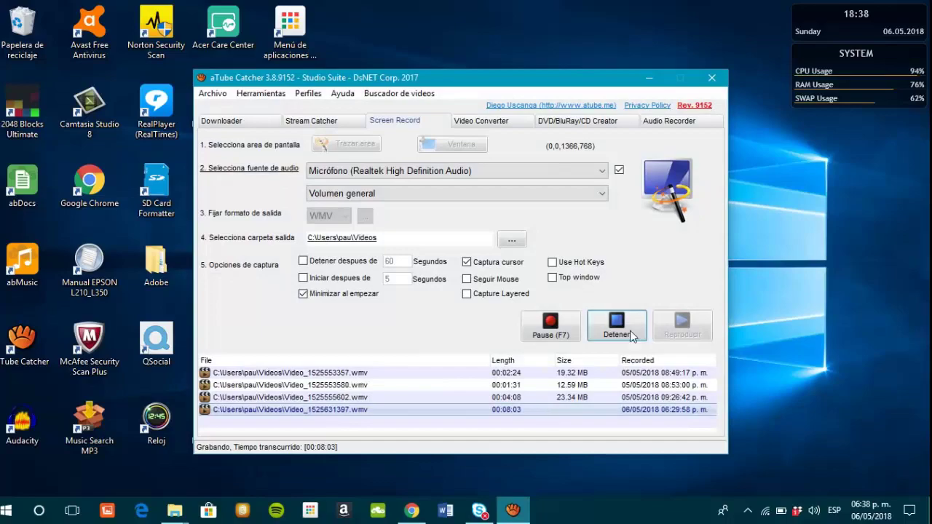